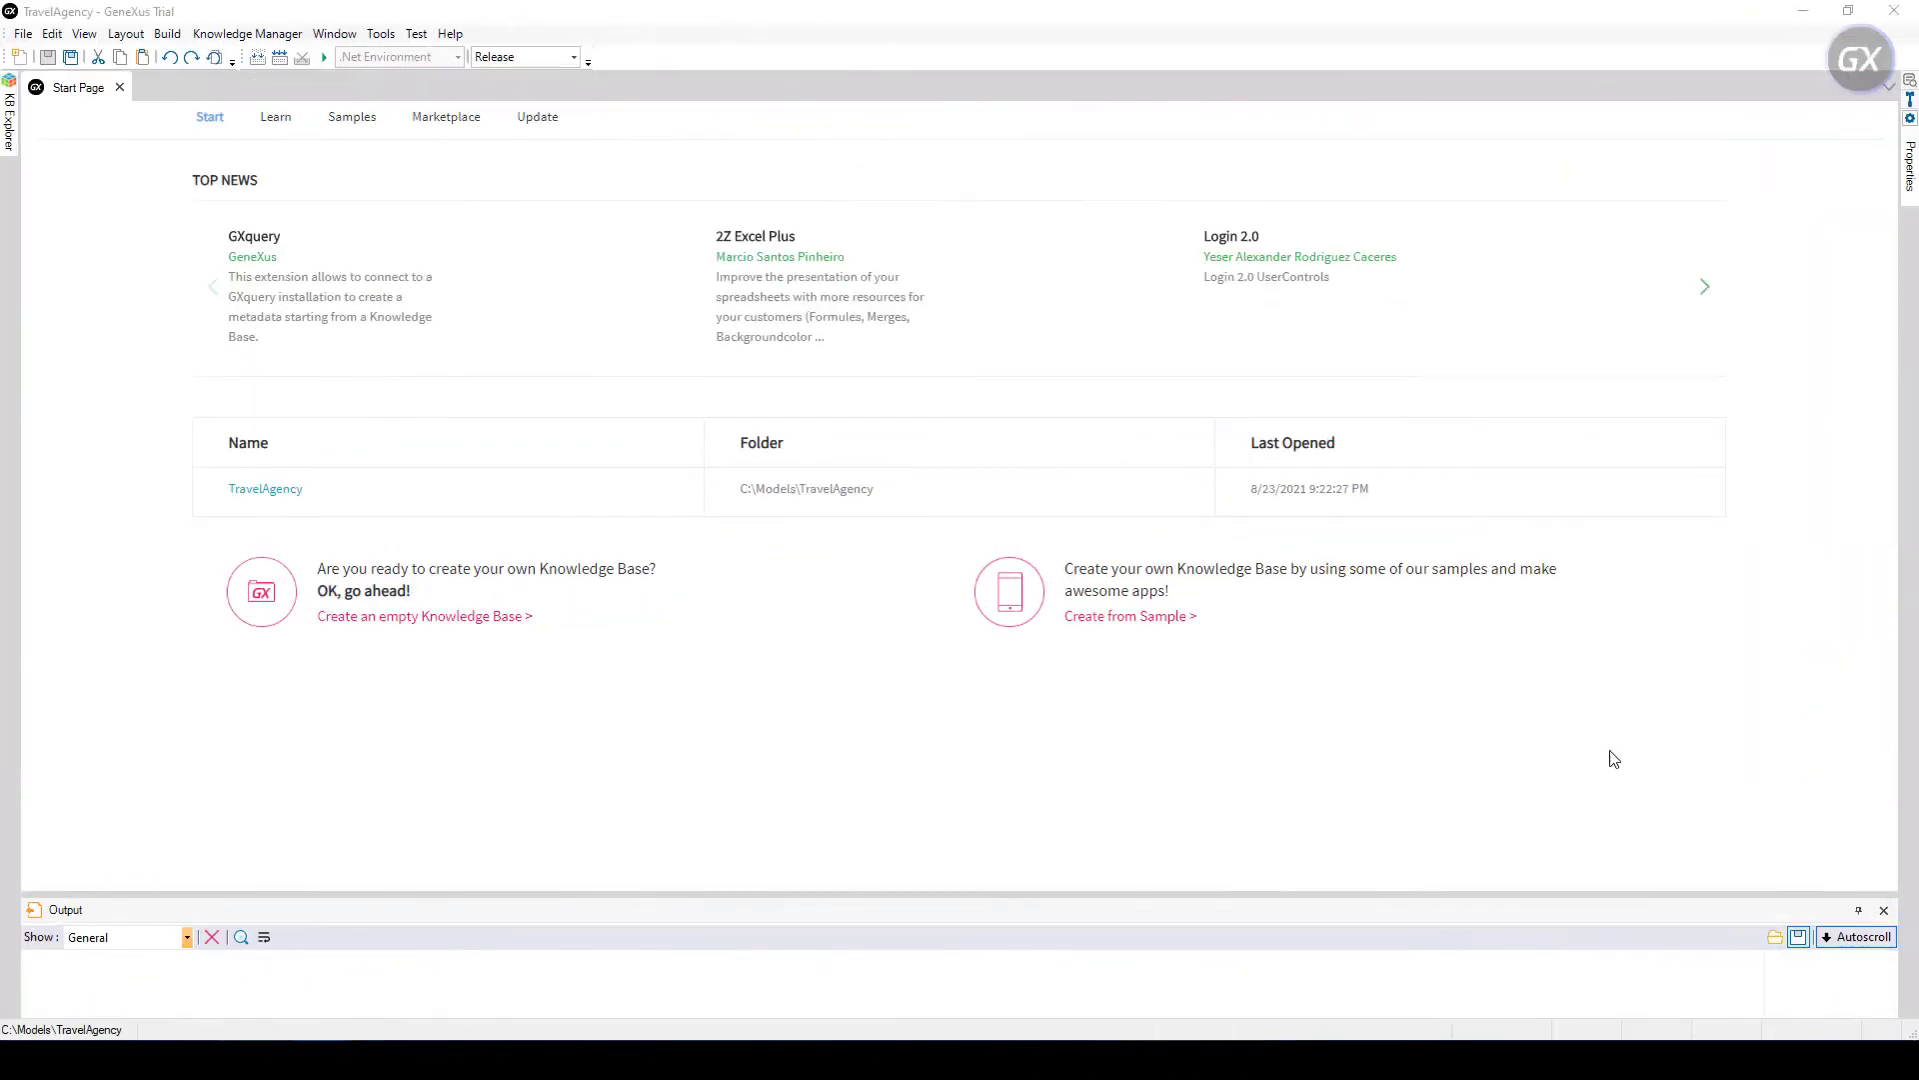
# Pin the TravelAgency KB Explorer open beside the Start Page and undock the Output panel.
pyautogui.click(14, 135)
pyautogui.click(375, 83)
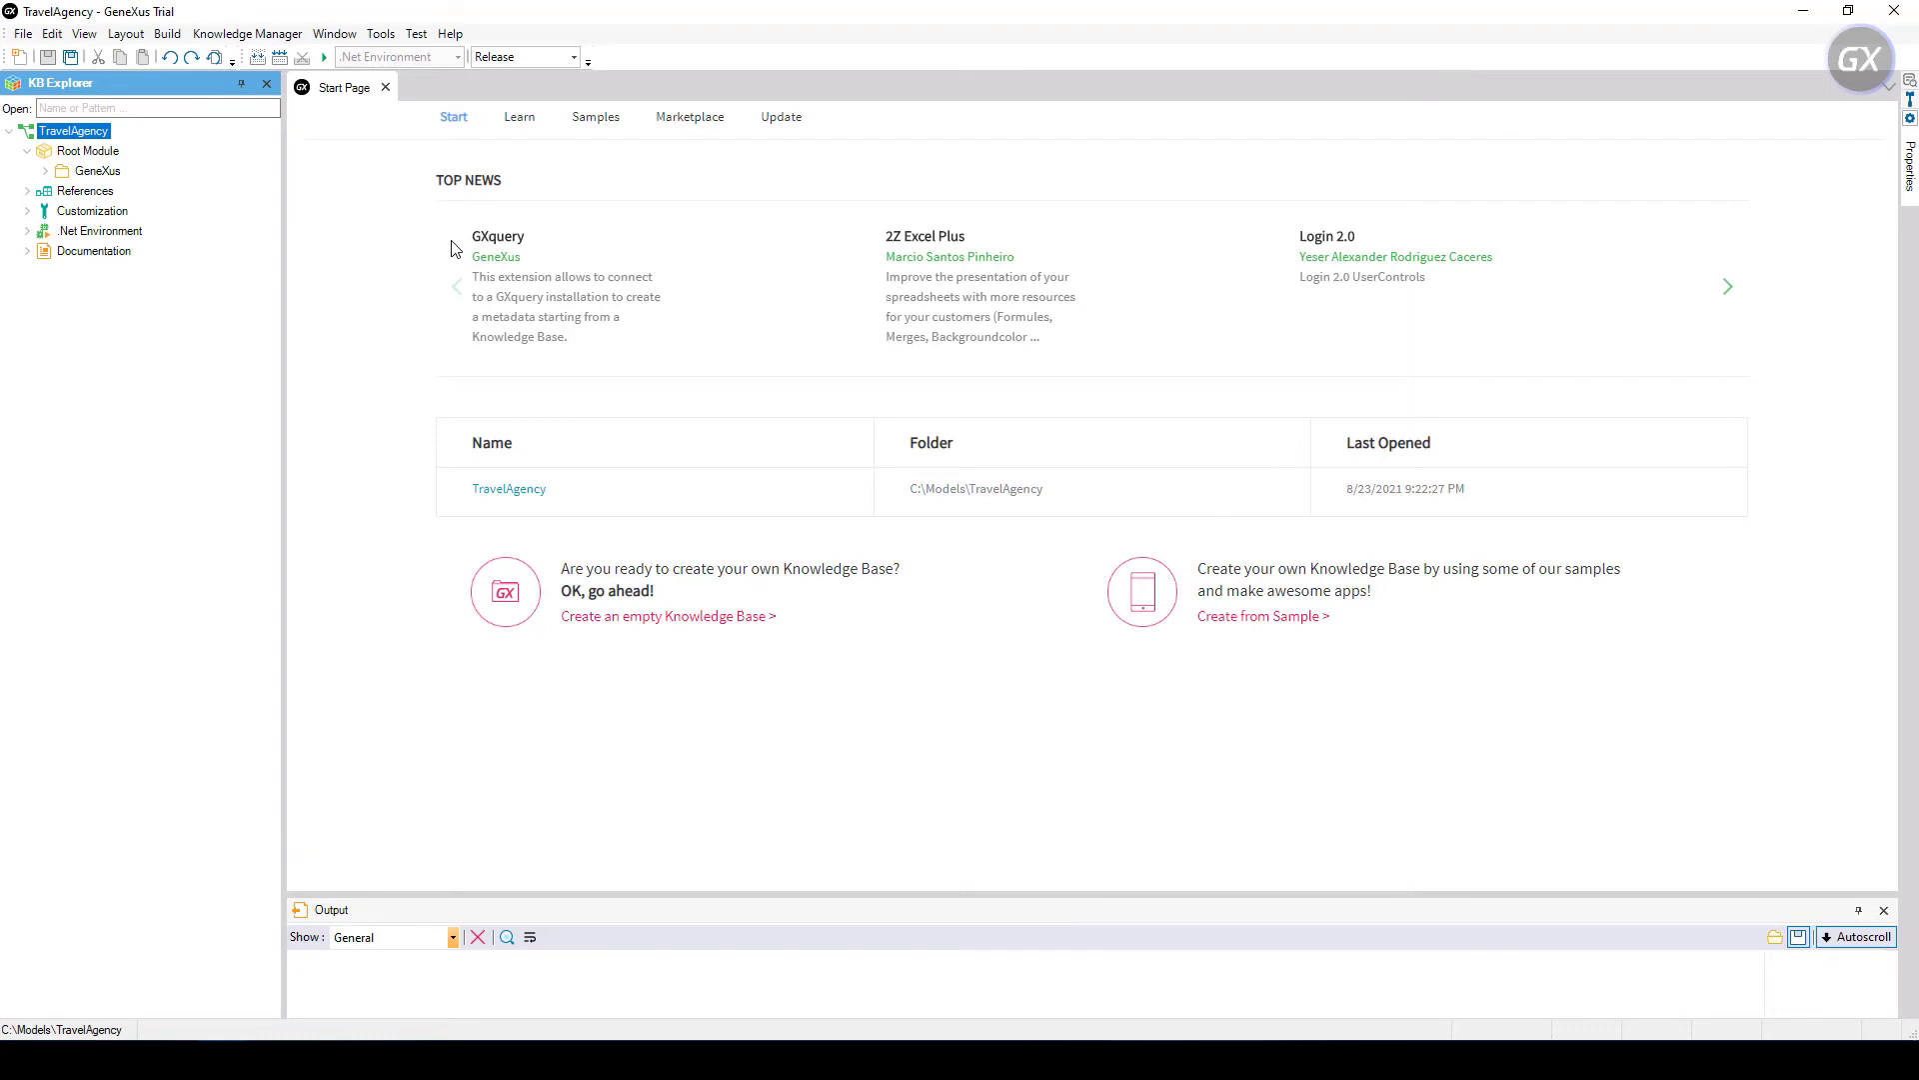
pyautogui.moveTo(1010, 917); pyautogui.dragTo(1096, 590)
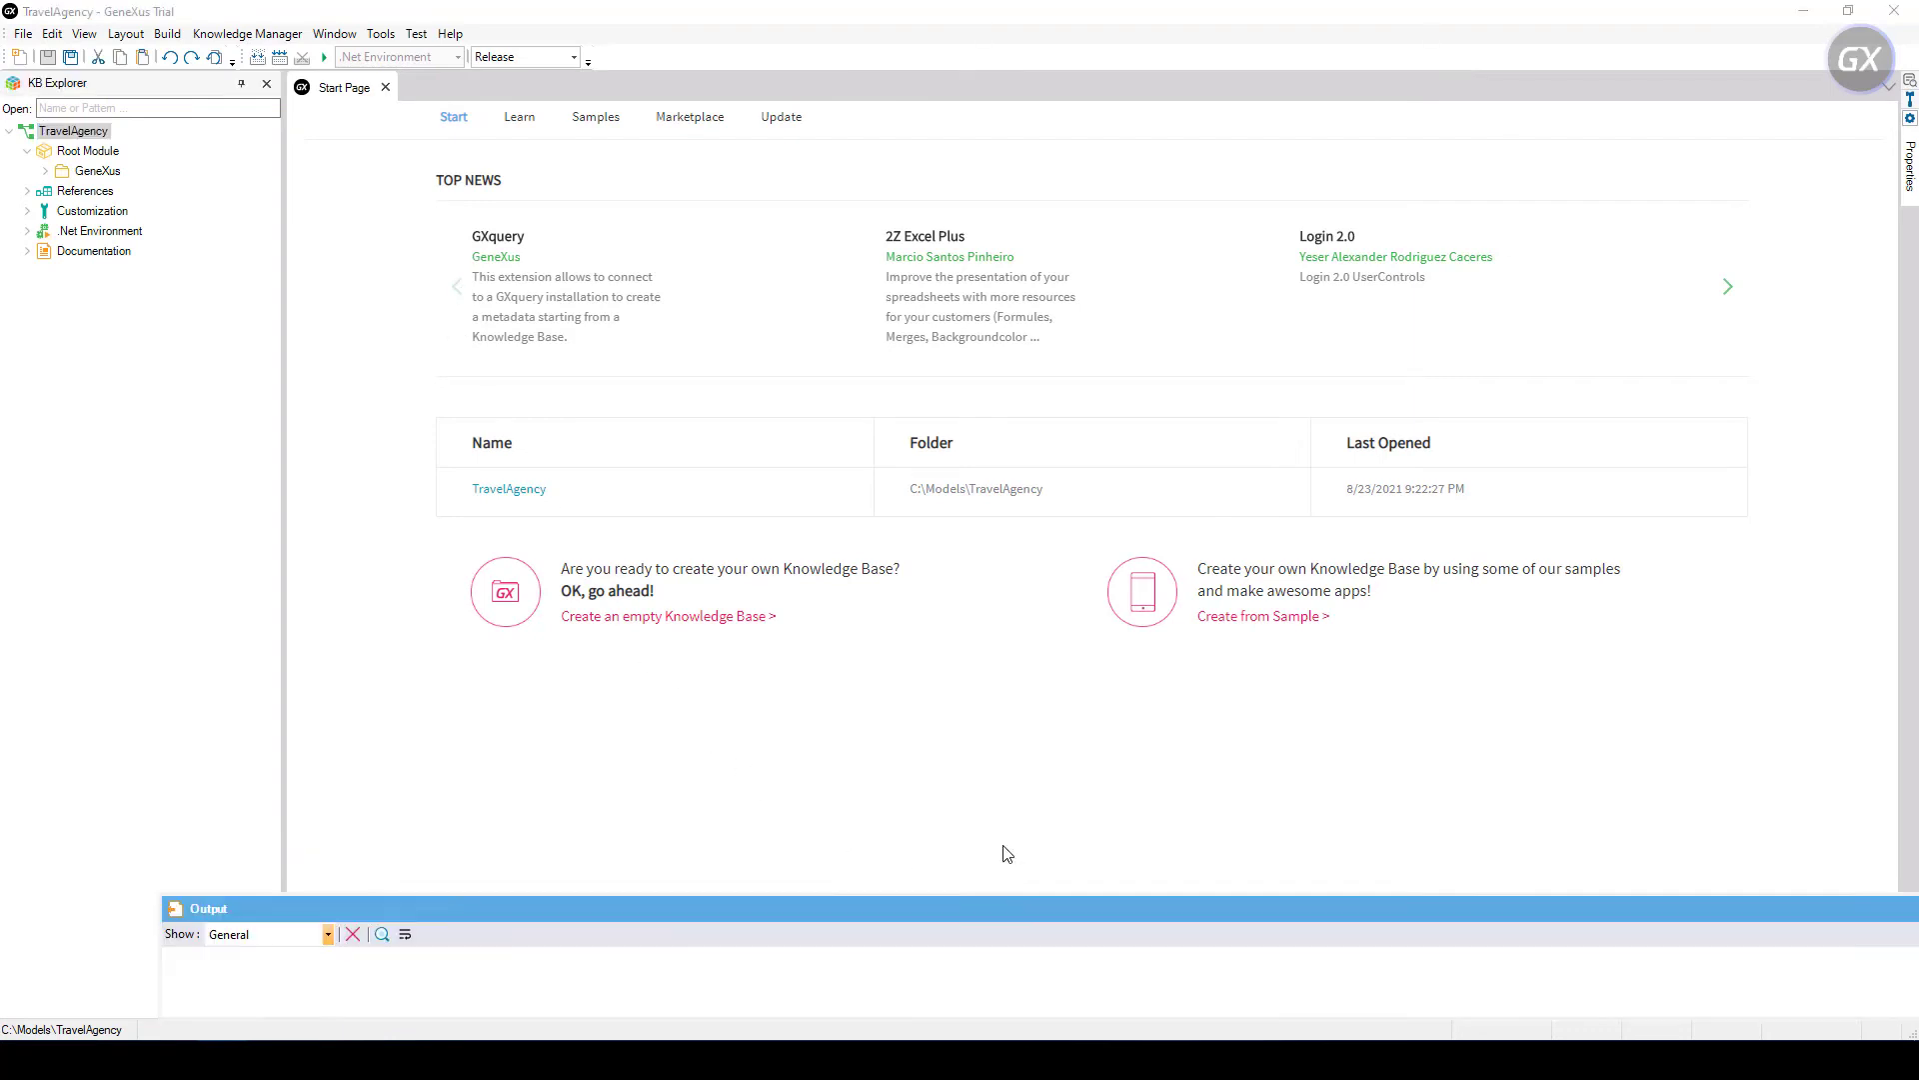